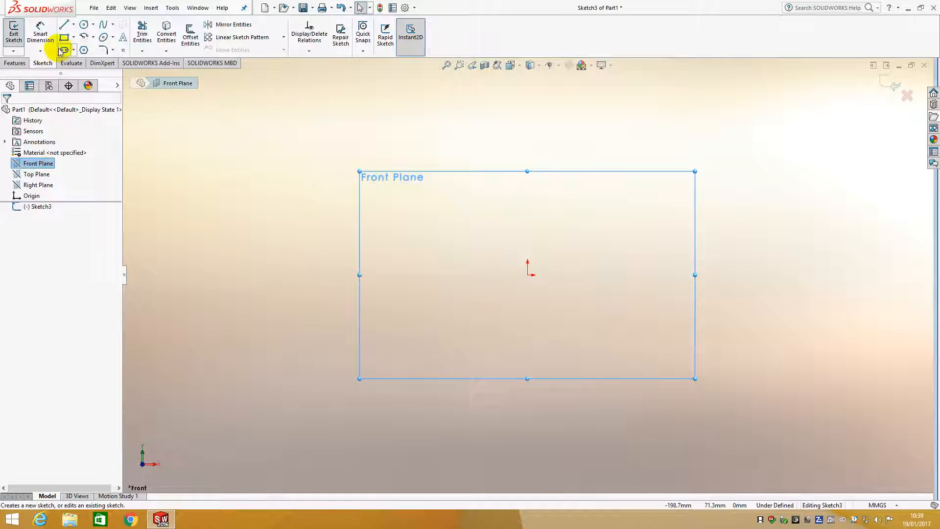
- Sketch a corner rectangle from the origin, about 92 mm wide and 52 mm high, up and to the right
click(65, 38)
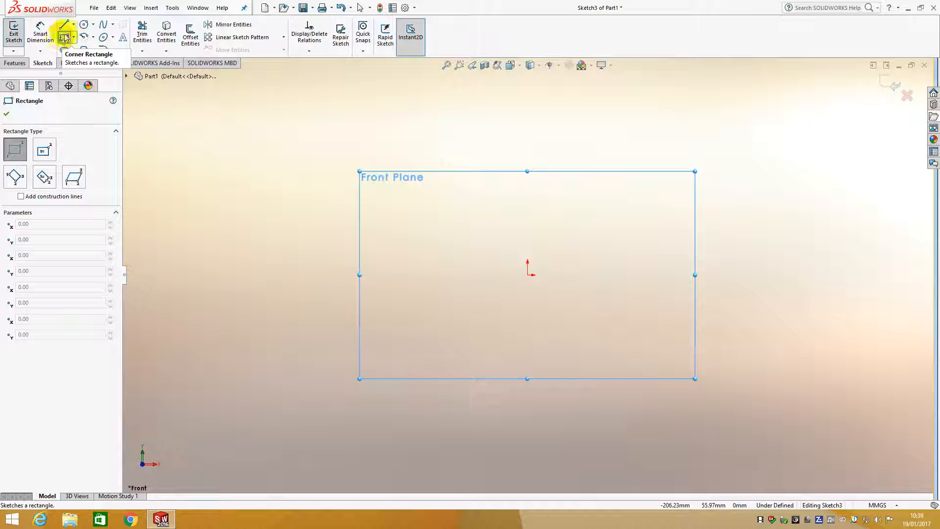
click(527, 275)
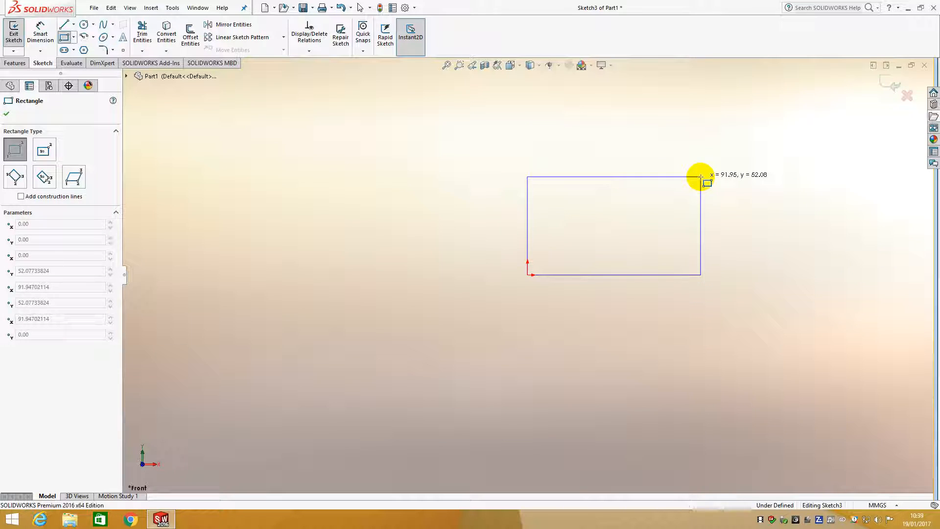
click(701, 177)
key(Escape)
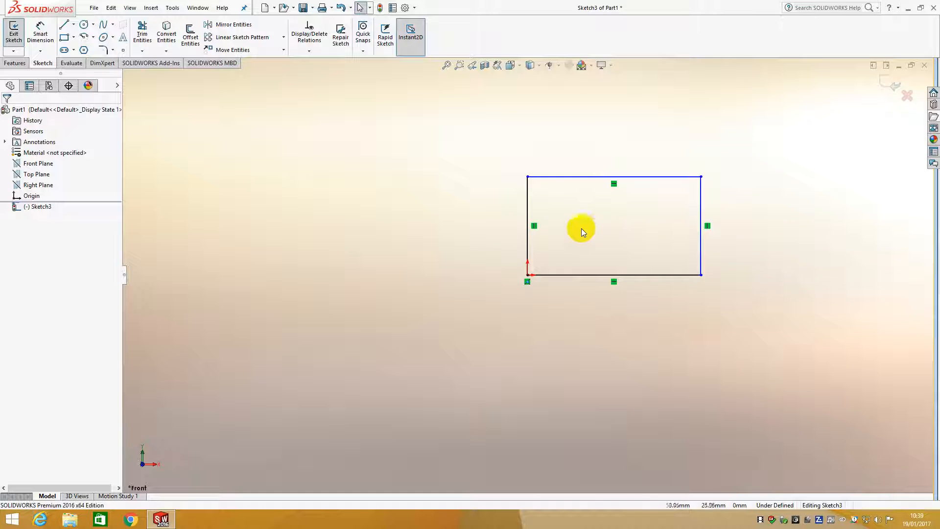
- Reshape the rectangle by its free upper-right corner to about 90 by 53 mm, and delete the whole rectangle
drag(700, 176, 725, 180)
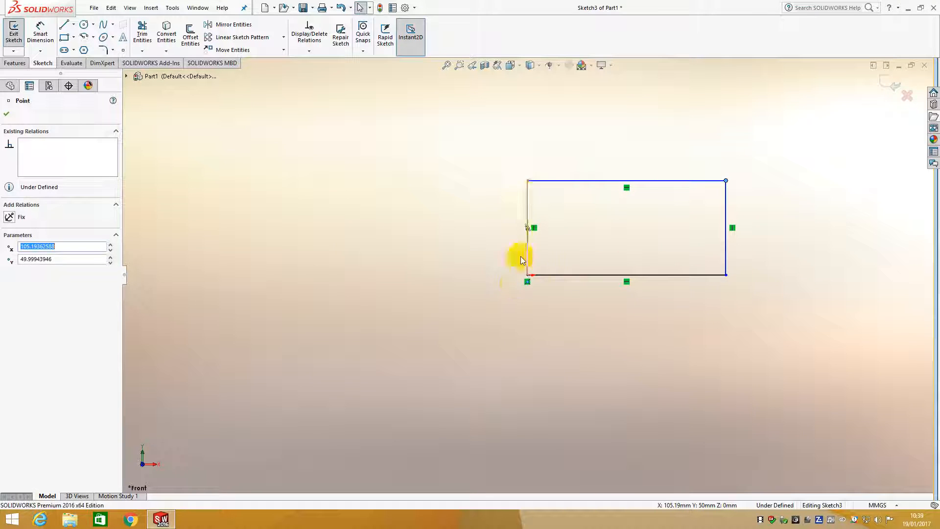
click(127, 76)
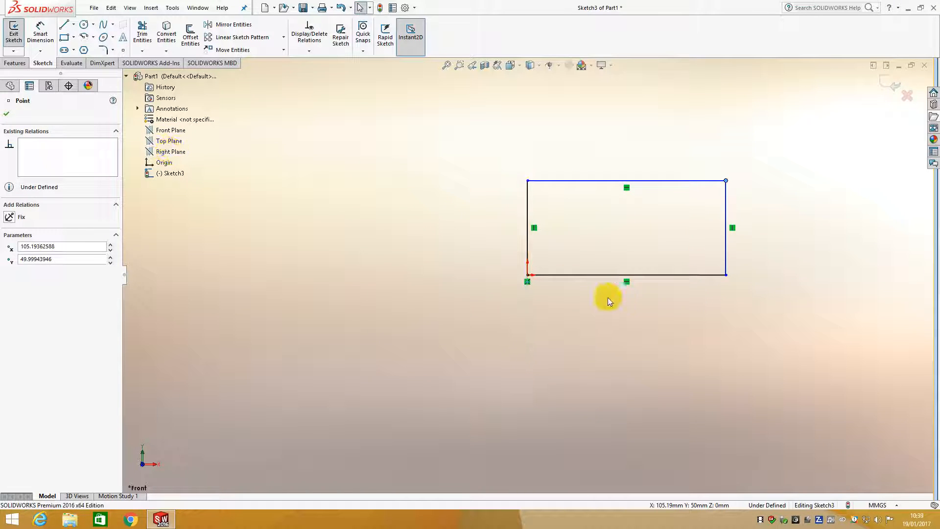
click(403, 227)
drag(726, 181, 696, 175)
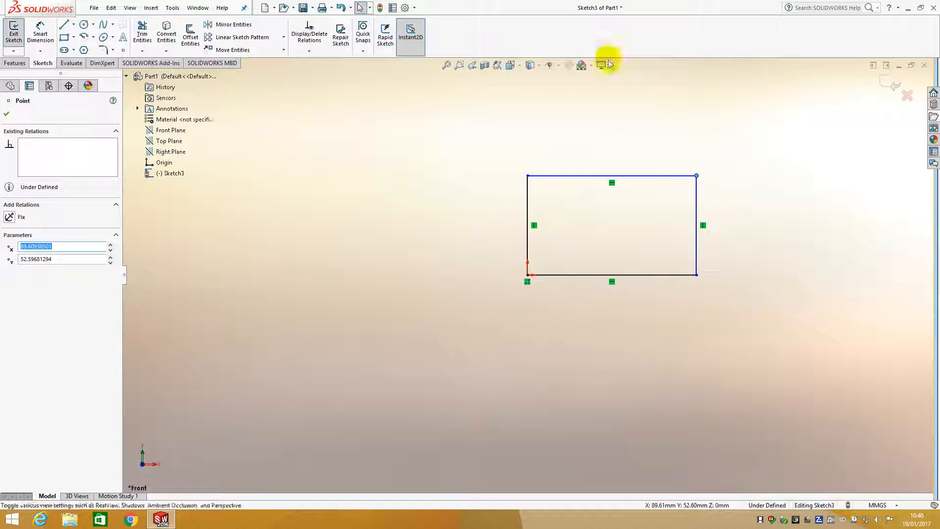
drag(772, 321, 446, 108)
key(Delete)
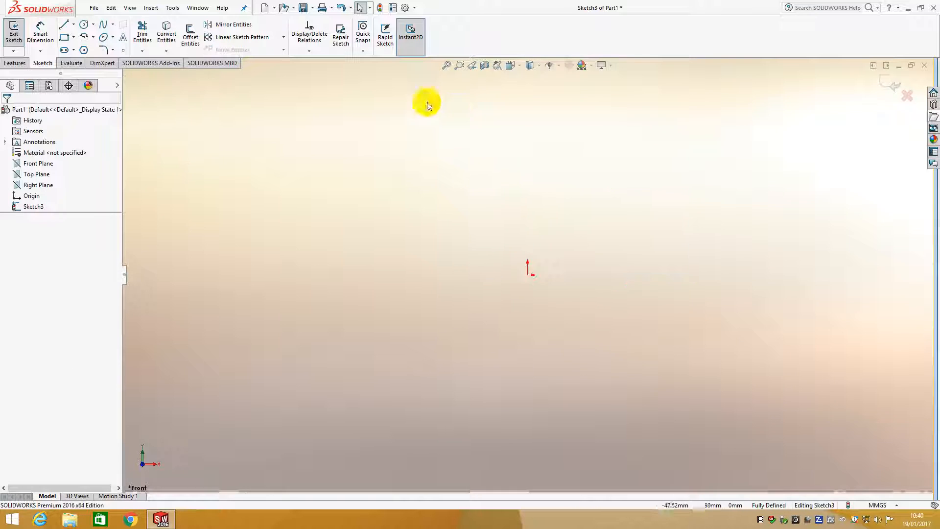
- Sketch a center rectangle about the origin, roughly 166 mm wide and 90 mm high, with corner-to-corner construction lines
click(75, 36)
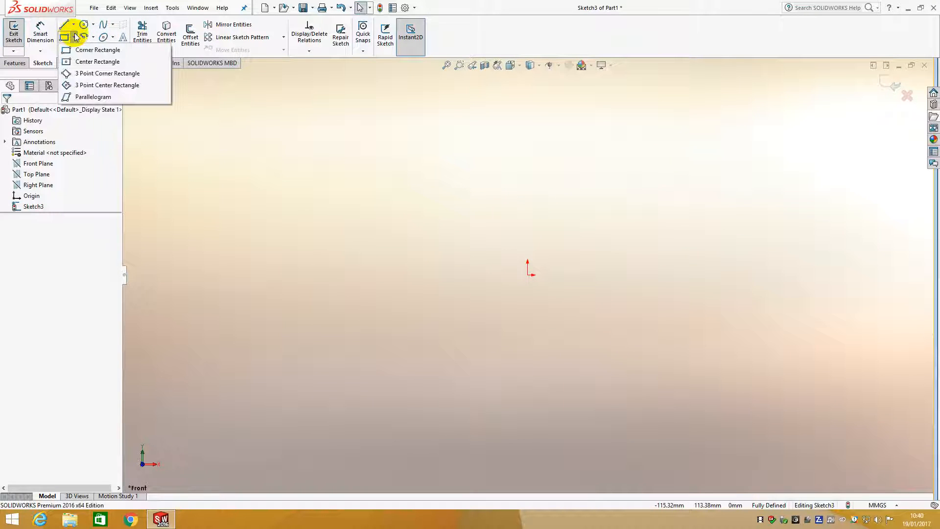
click(81, 61)
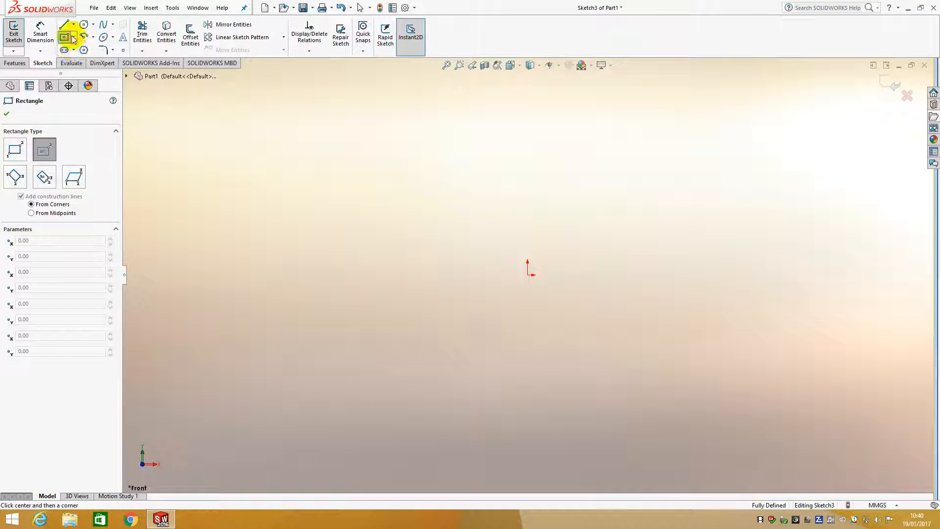
click(42, 156)
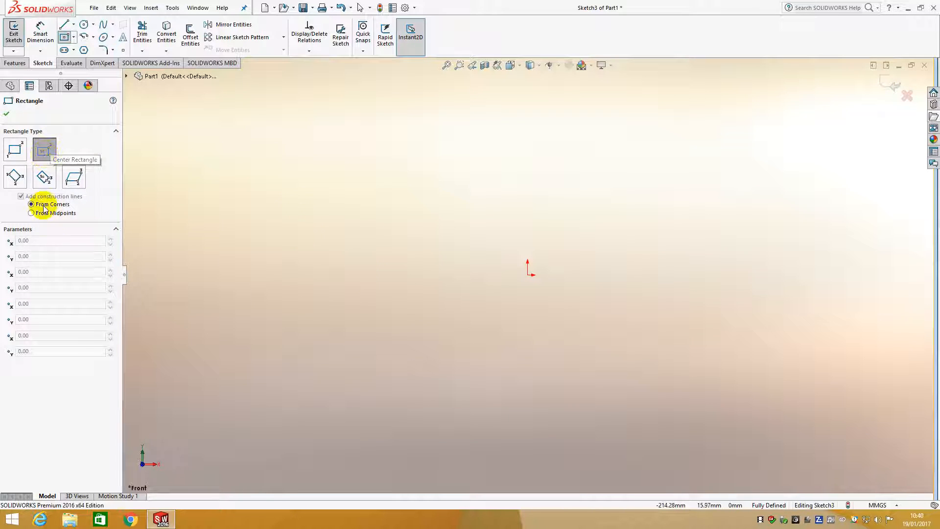
click(527, 275)
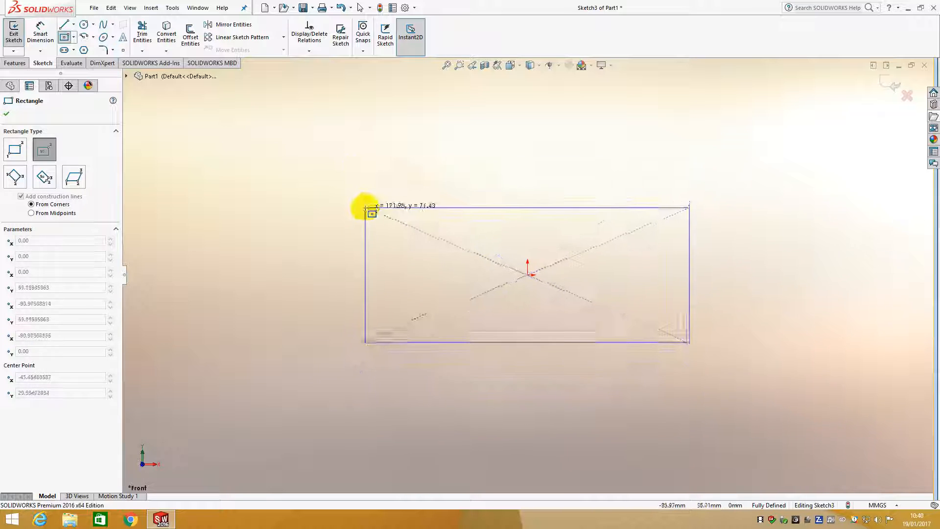
click(371, 190)
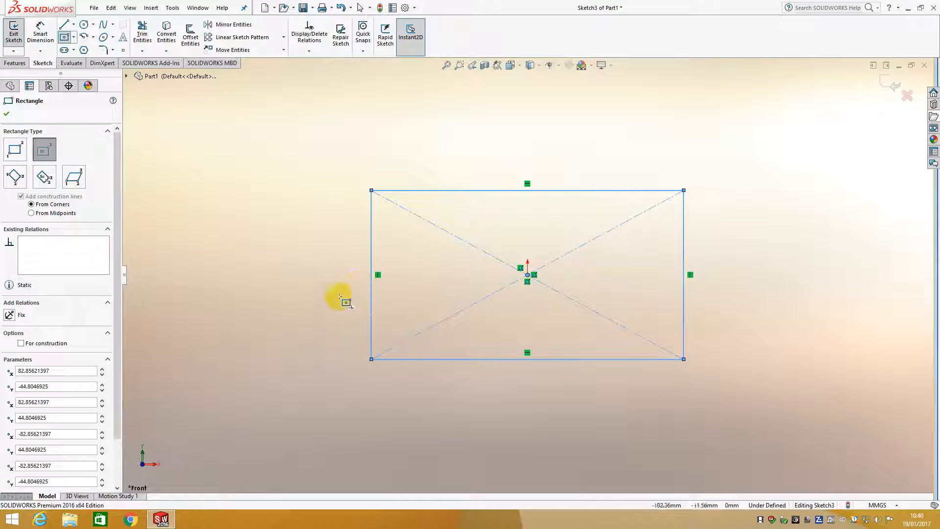
key(Escape)
- Check the diagonal construction lines, lower the upper-right corner to make the center rectangle about 74 mm high, and delete it
click(378, 195)
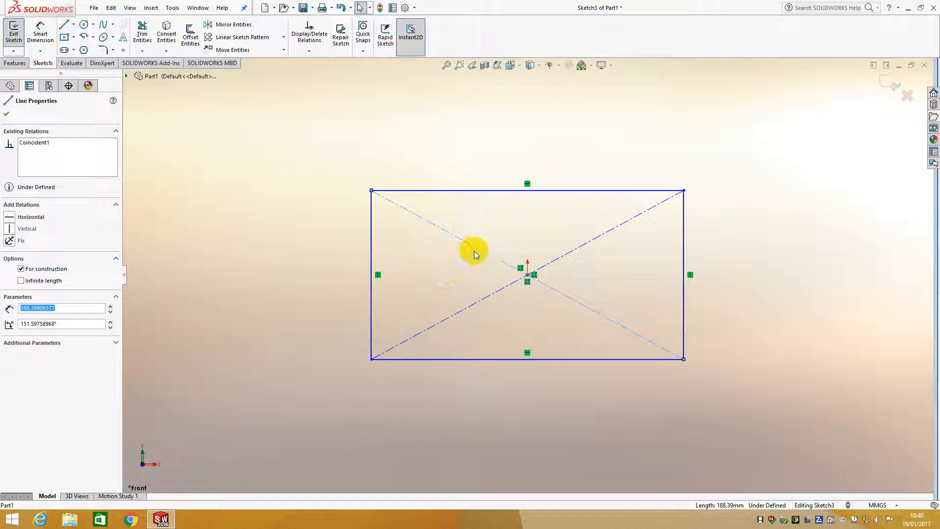
click(598, 241)
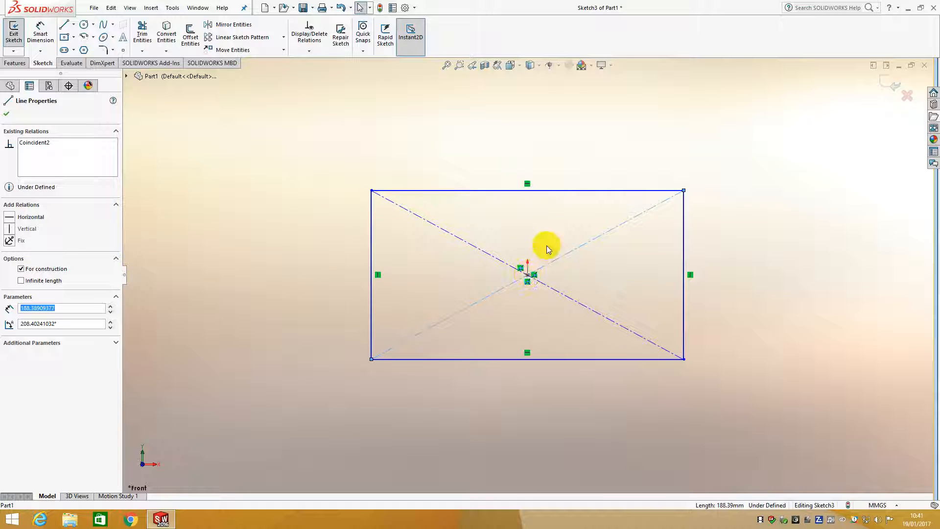
mouse_move(683, 191)
mouse_down()
mouse_move(738, 242)
mouse_move(684, 188)
mouse_move(655, 185)
mouse_move(684, 204)
mouse_up()
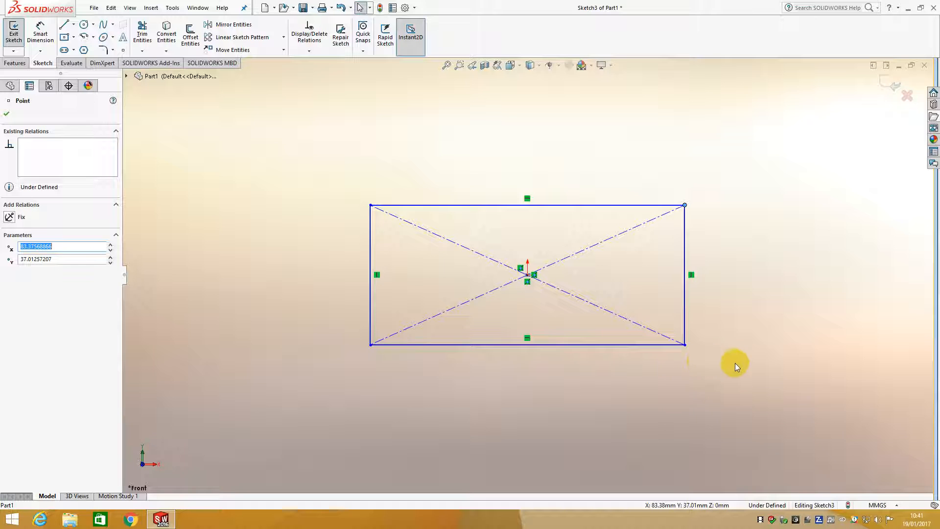
mouse_move(732, 360)
mouse_down()
mouse_move(314, 175)
mouse_move(325, 184)
mouse_up()
key(Delete)
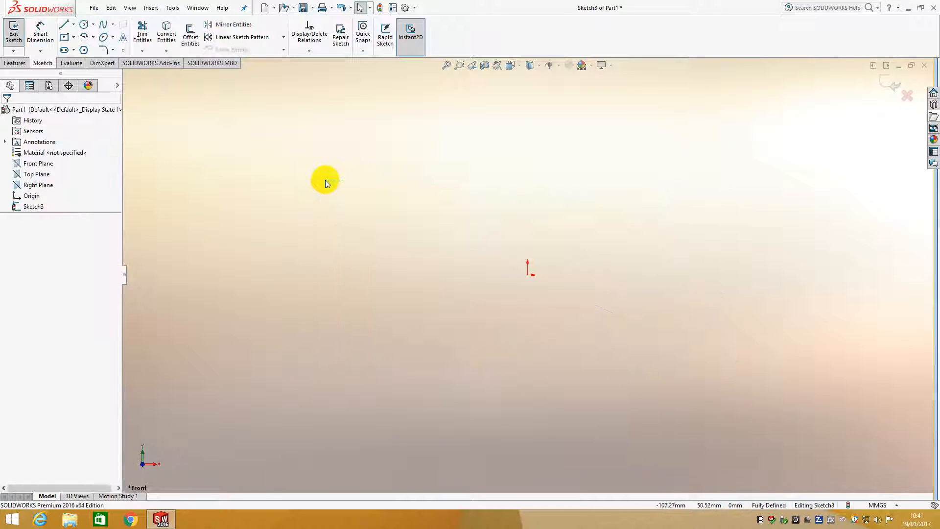
- Sketch a tilted 3 point corner rectangle starting at the origin, about 47 mm by 127 mm
click(74, 37)
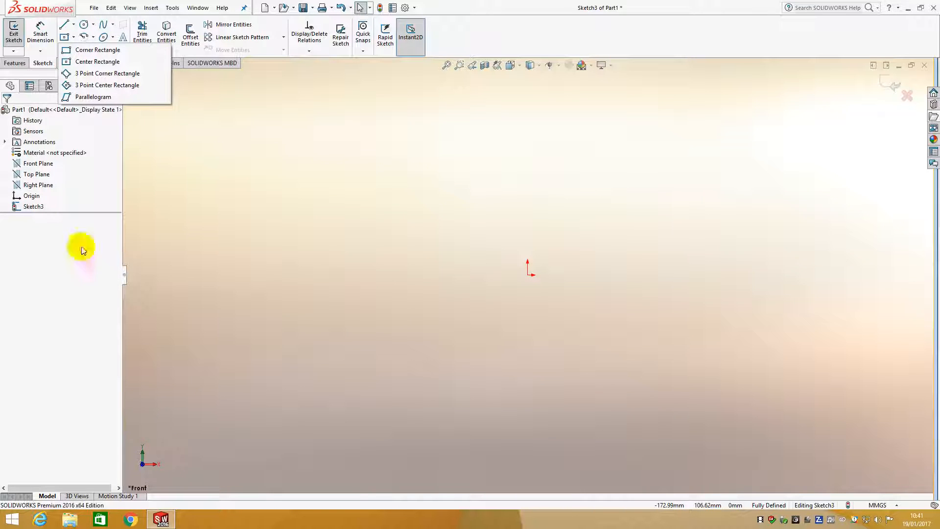
click(96, 73)
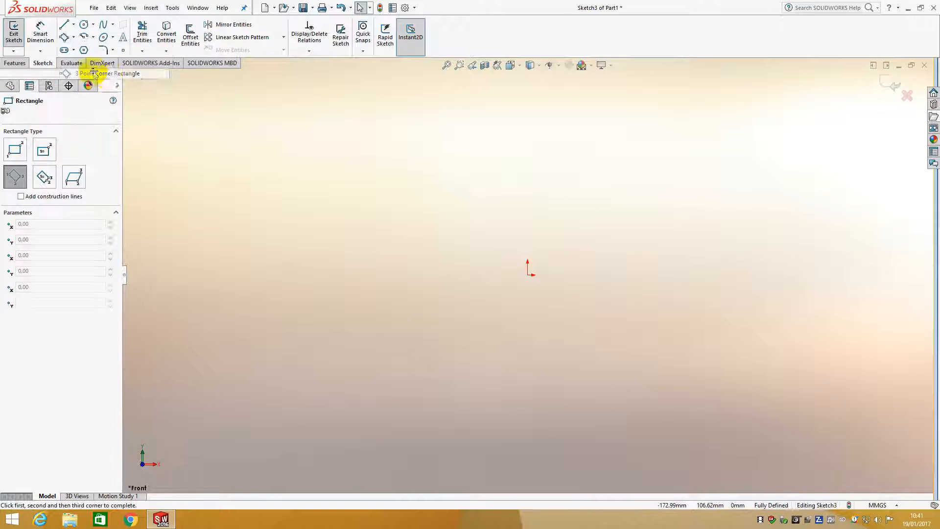
click(528, 275)
click(583, 343)
click(748, 168)
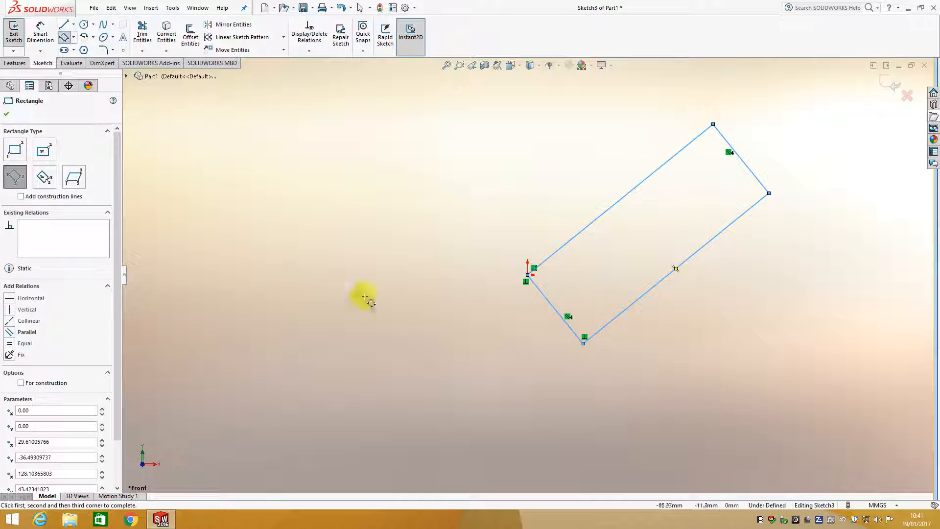
click(5, 115)
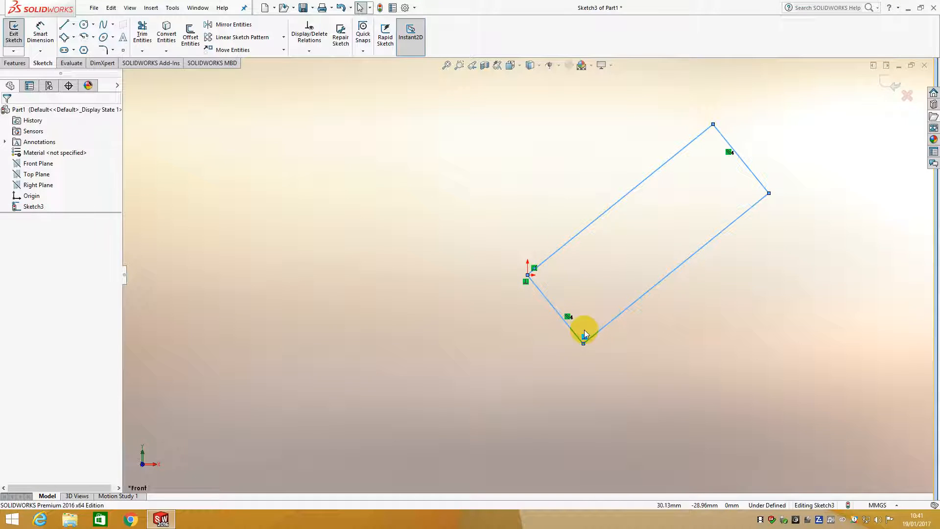
- Rotate and resize the tilted rectangle by its three free corners, and delete the whole rectangle
click(713, 124)
drag(713, 126, 723, 180)
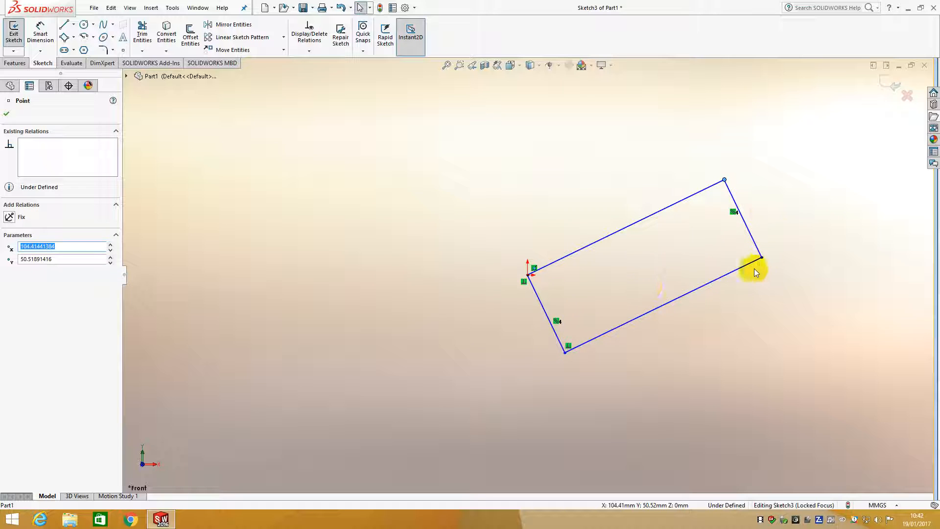
drag(761, 259, 753, 282)
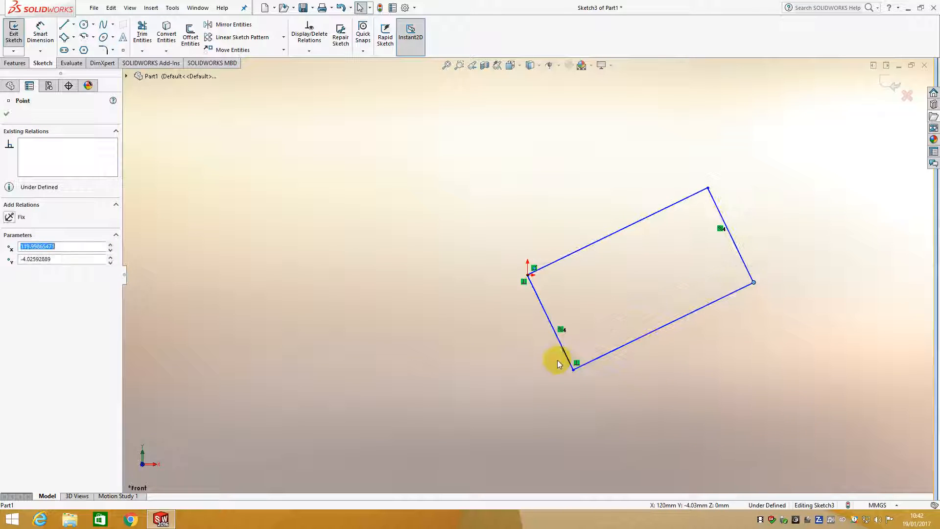
drag(572, 375, 605, 384)
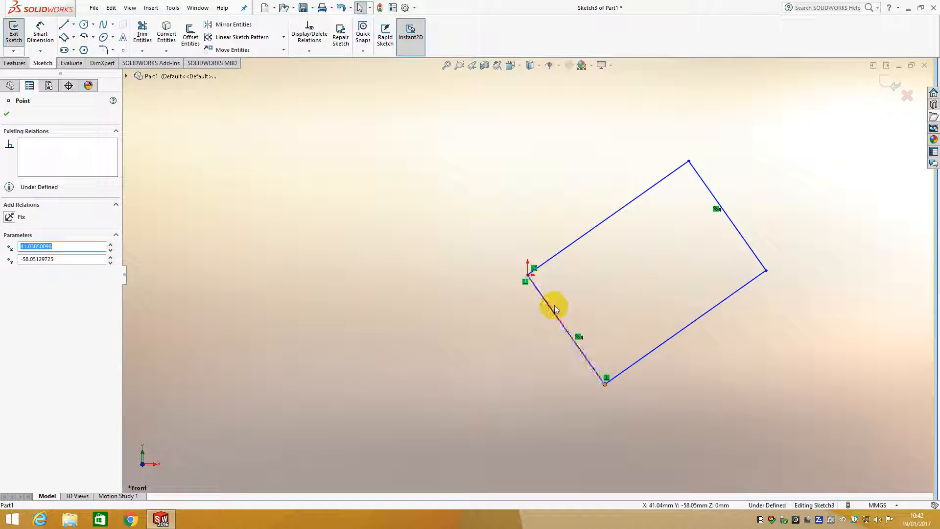
drag(796, 399, 514, 138)
key(Delete)
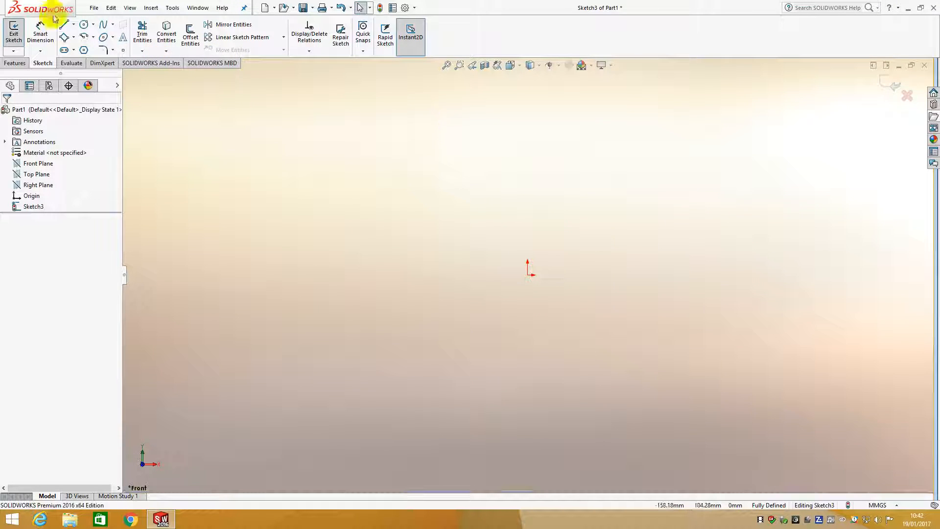
- Sketch a tilted 3 point center rectangle about the origin, roughly 135 mm by 58 mm, with construction lines from corners
click(73, 37)
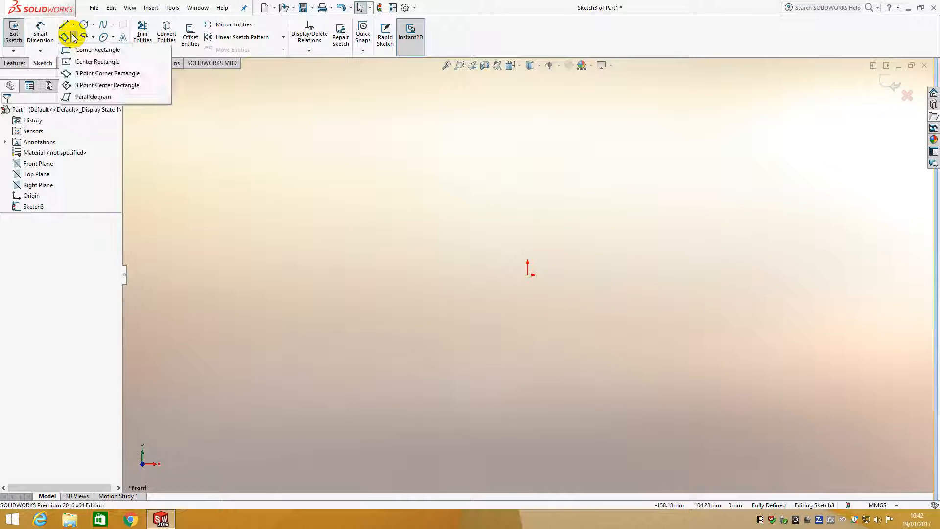
click(71, 86)
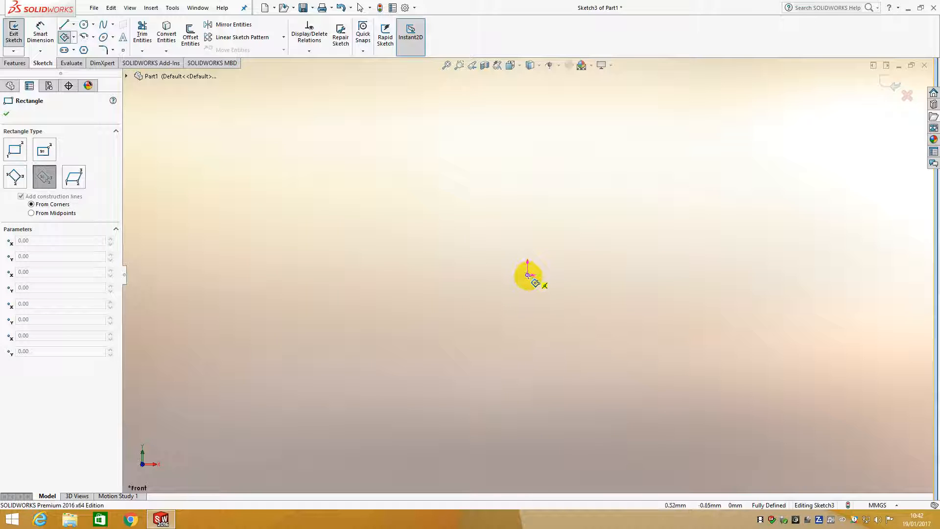
click(528, 276)
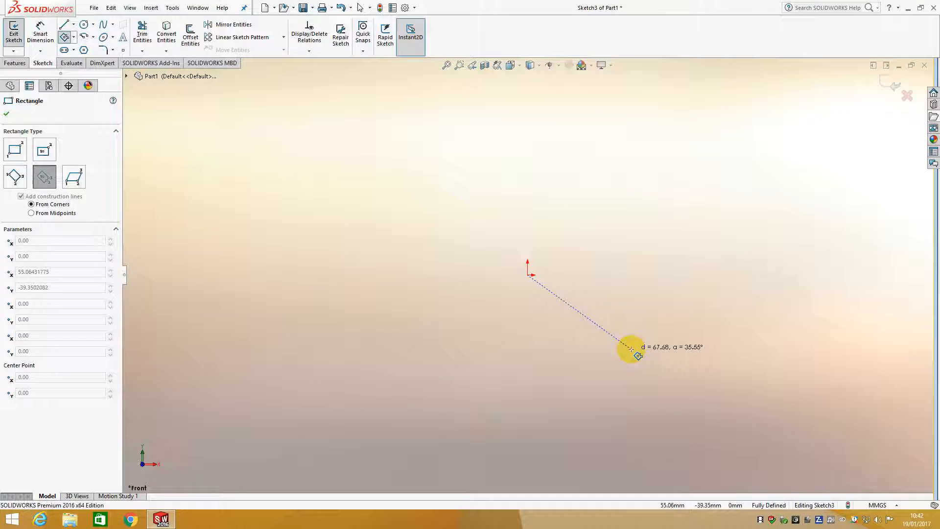
click(632, 349)
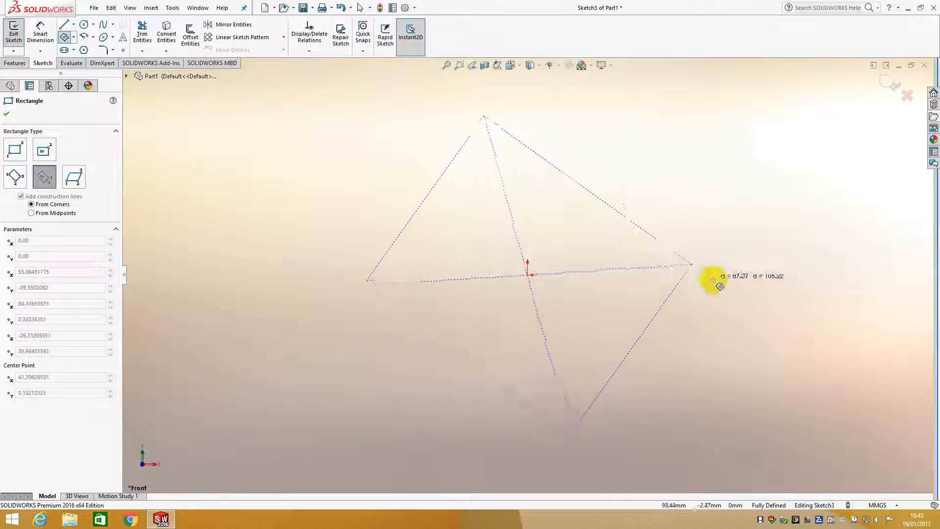
click(662, 304)
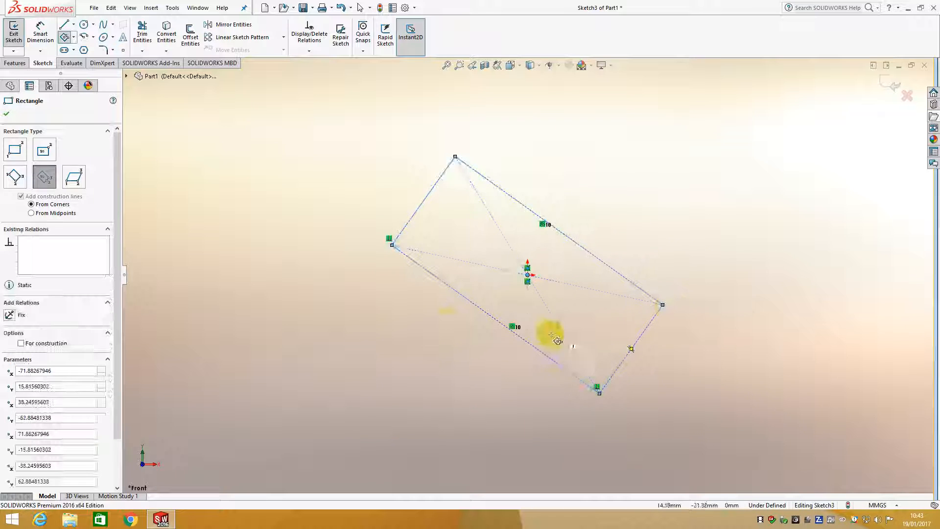
click(7, 114)
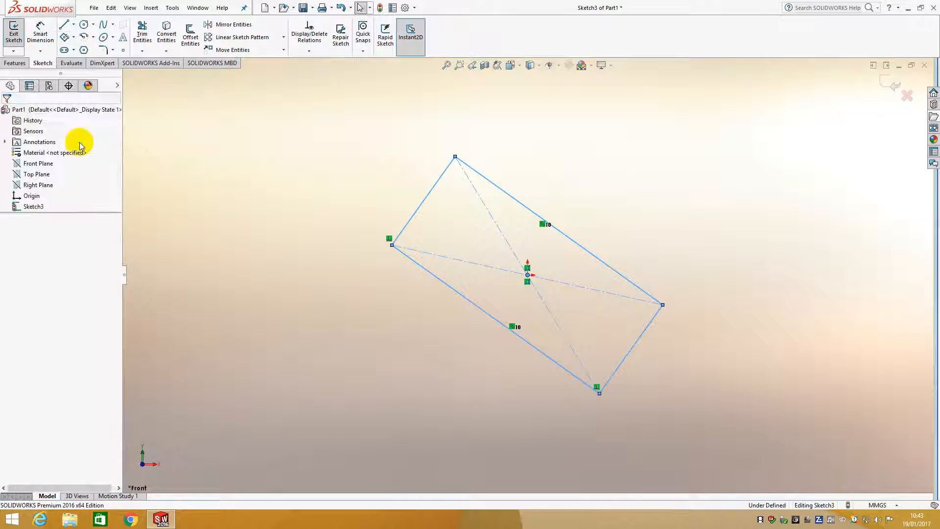
- Rotate and resize the 3 point center rectangle by its upper-left and right corners, and delete it
drag(455, 158, 426, 164)
click(385, 270)
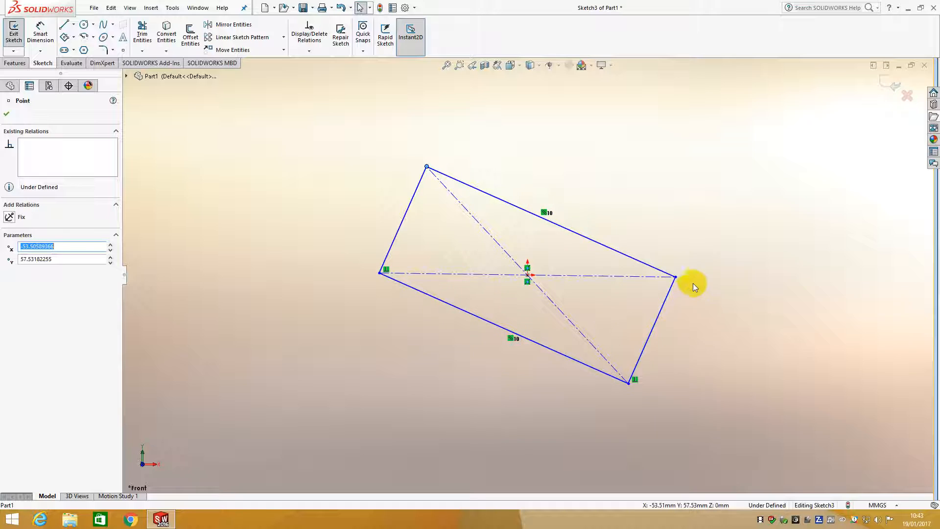
drag(674, 275, 639, 164)
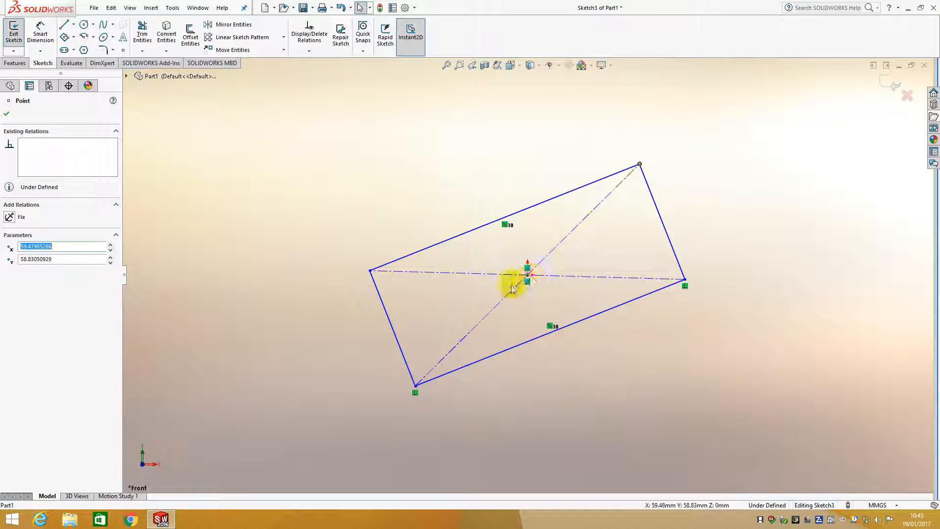
drag(749, 407, 290, 117)
key(Delete)
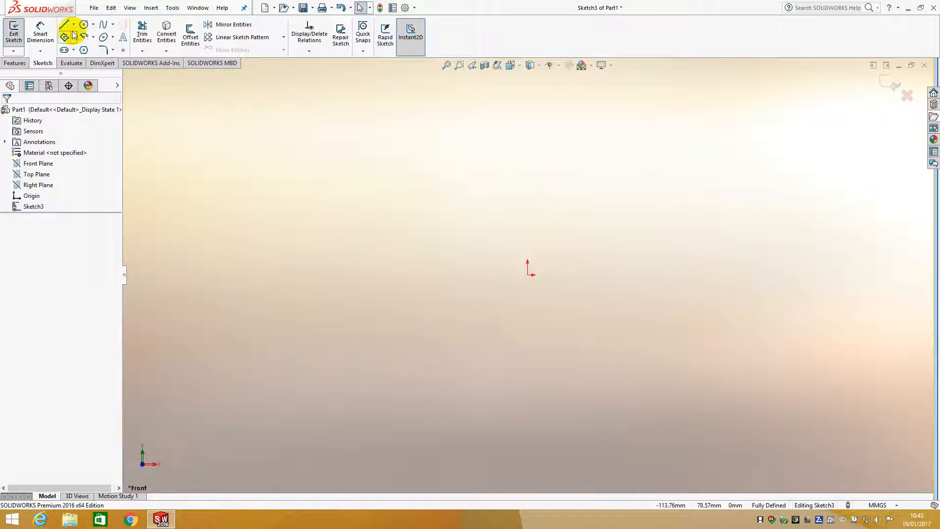
- Sketch a parallelogram starting at the origin, with sides about 72 mm and 56 mm long, its first side sloping downward
click(73, 36)
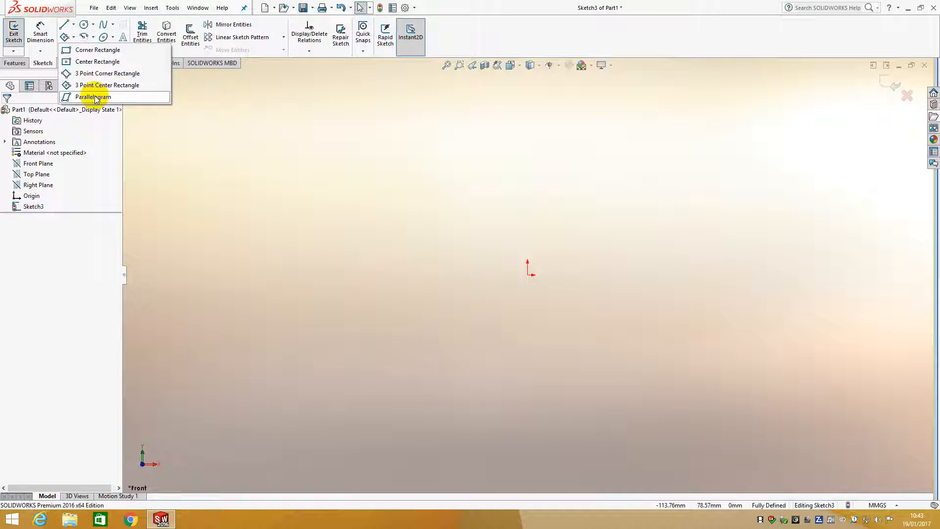
click(68, 100)
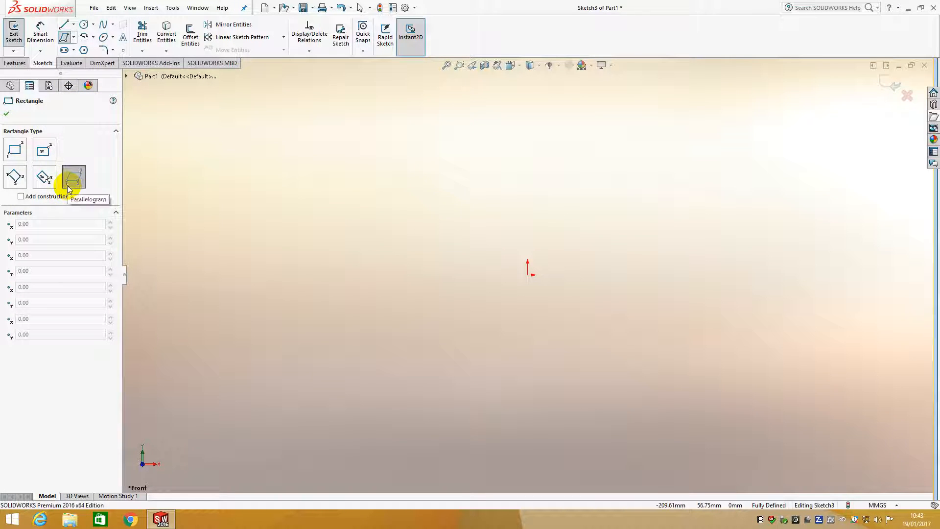
click(527, 274)
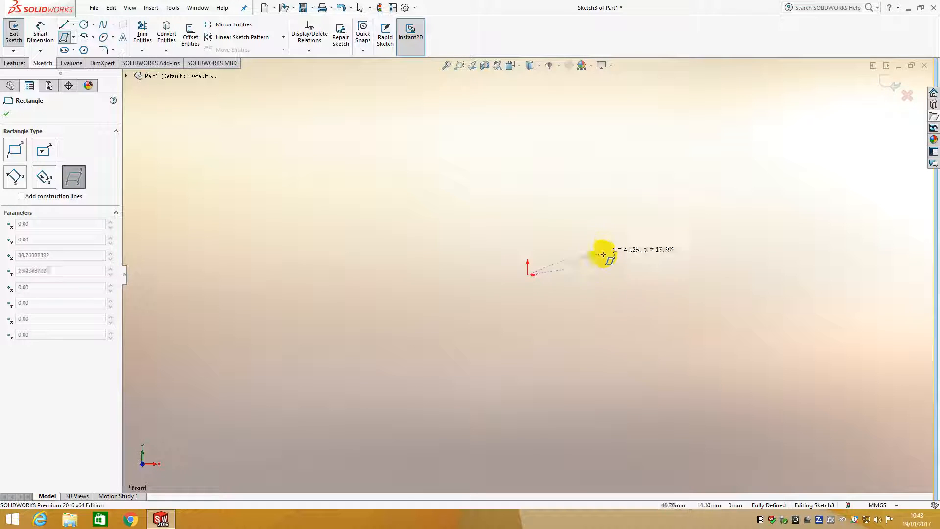
click(649, 338)
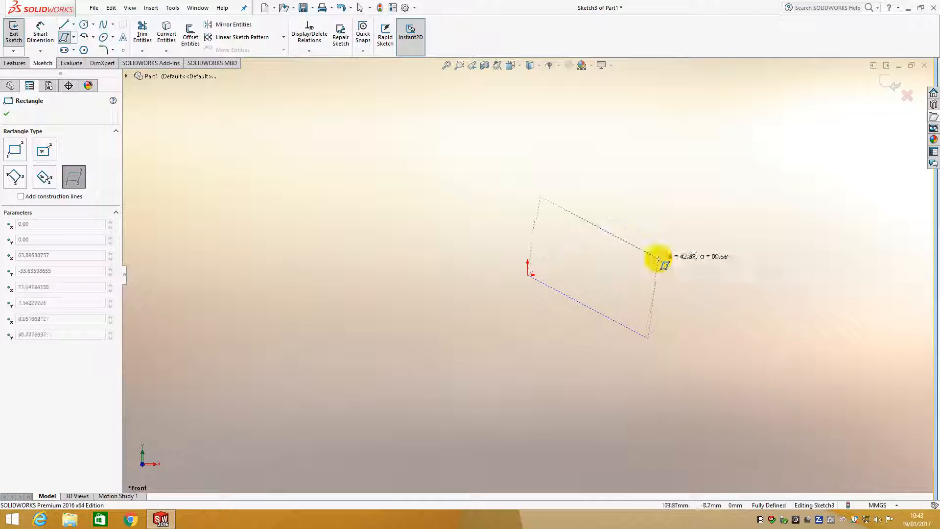
click(741, 290)
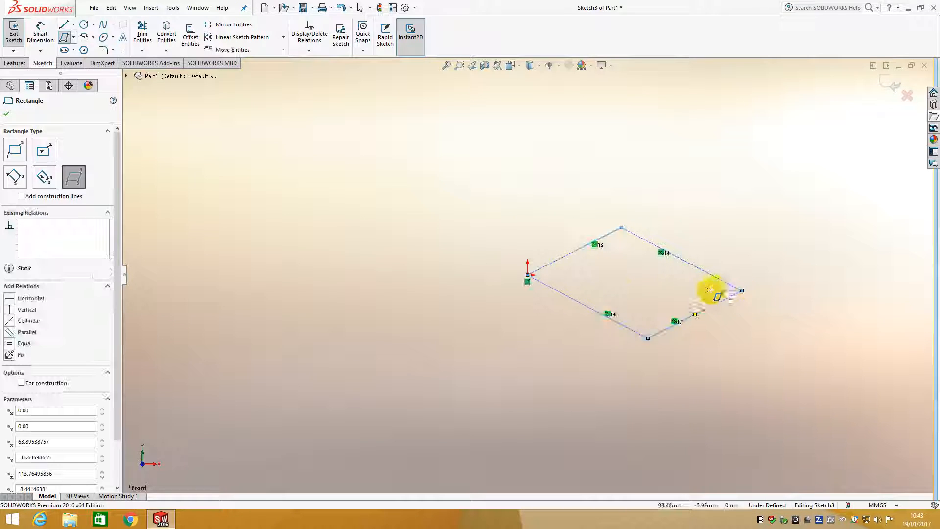
key(Escape)
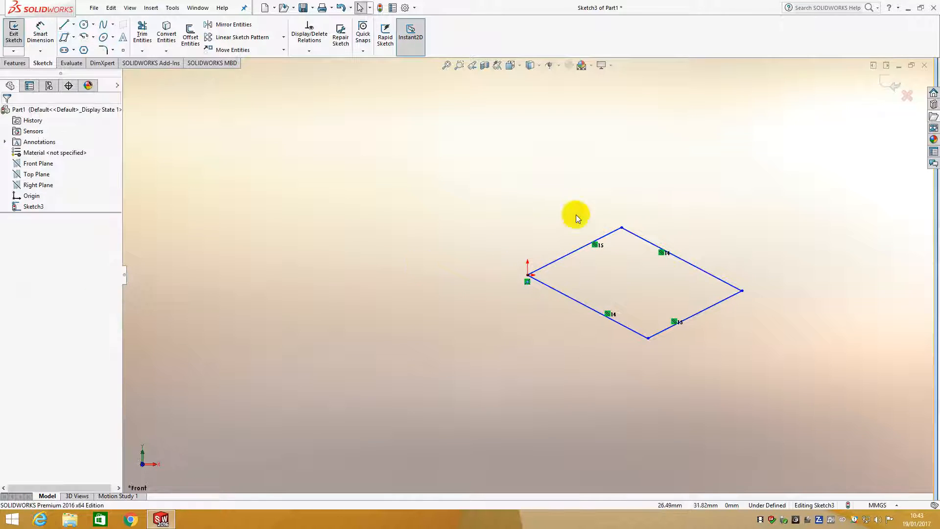
- Examine the parallel relations that pair the opposite sides of the parallelogram
click(595, 246)
click(595, 244)
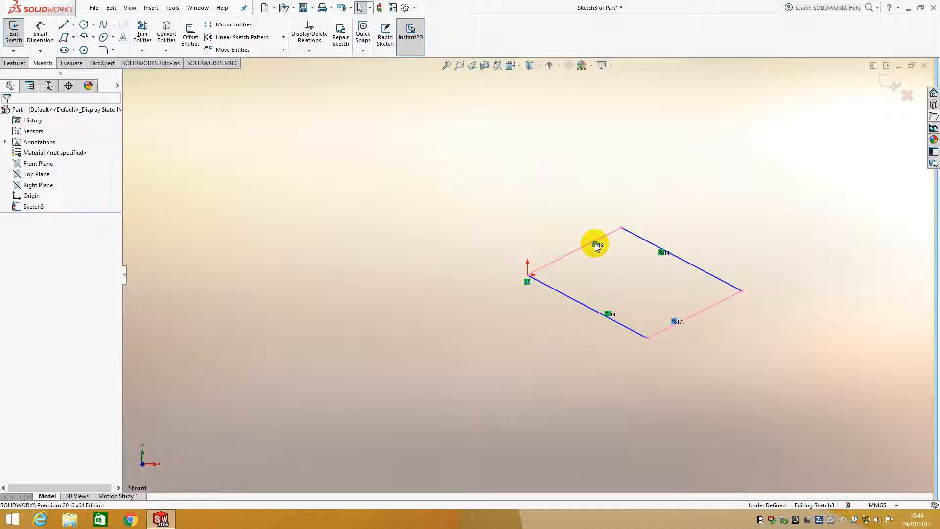
click(663, 253)
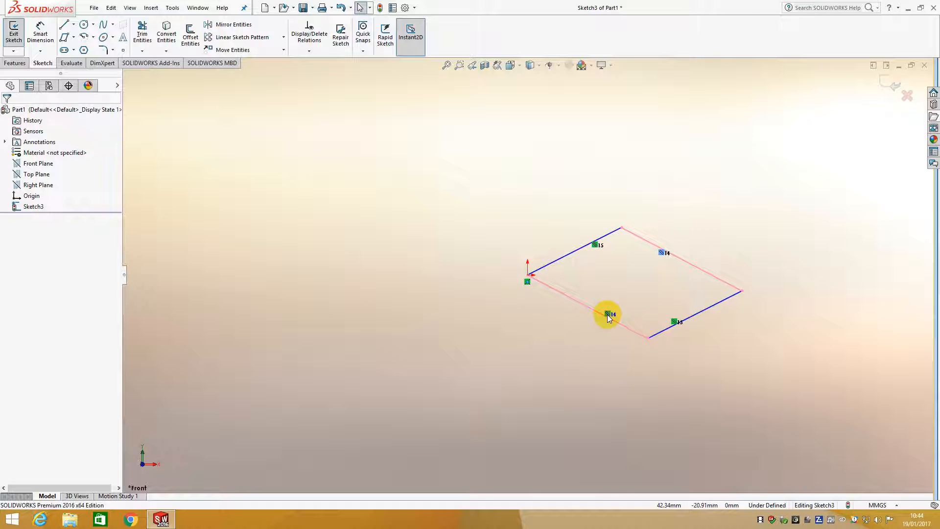
- Reshape the parallelogram by moving its far corner opposite the origin outward and upward, and delete the whole parallelogram
drag(742, 291, 785, 263)
drag(785, 355, 420, 142)
key(Delete)
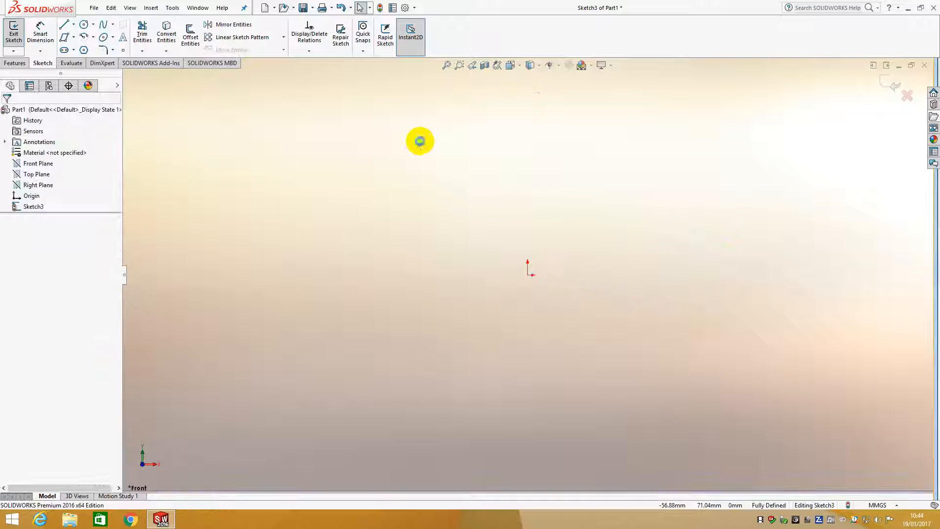